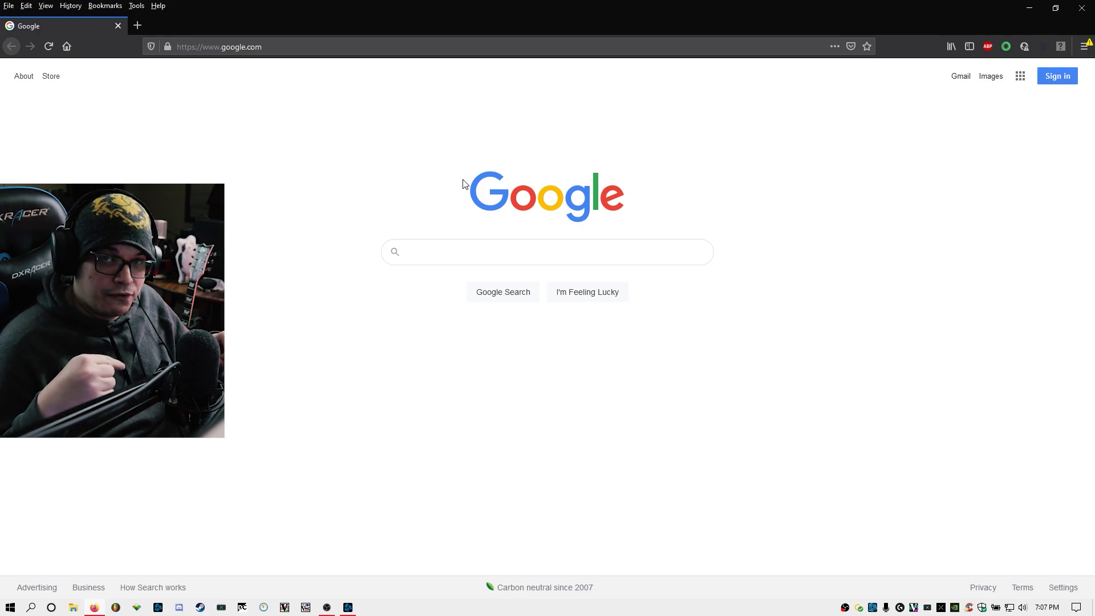
Load the wowup.io website in Firefox.
click(322, 52)
key(ctrl+a)
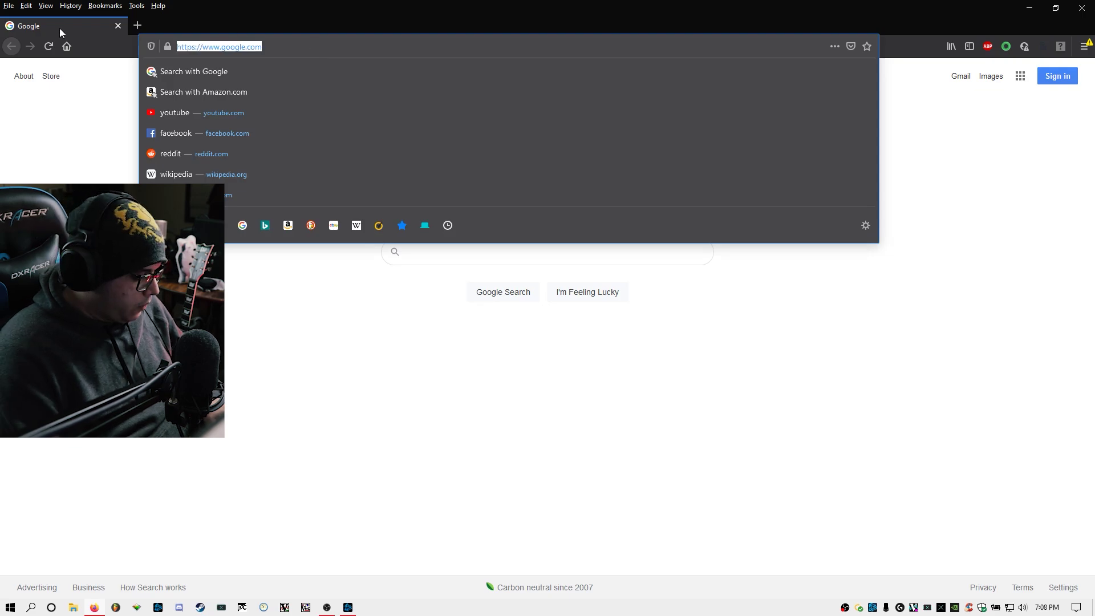
text(wowup)
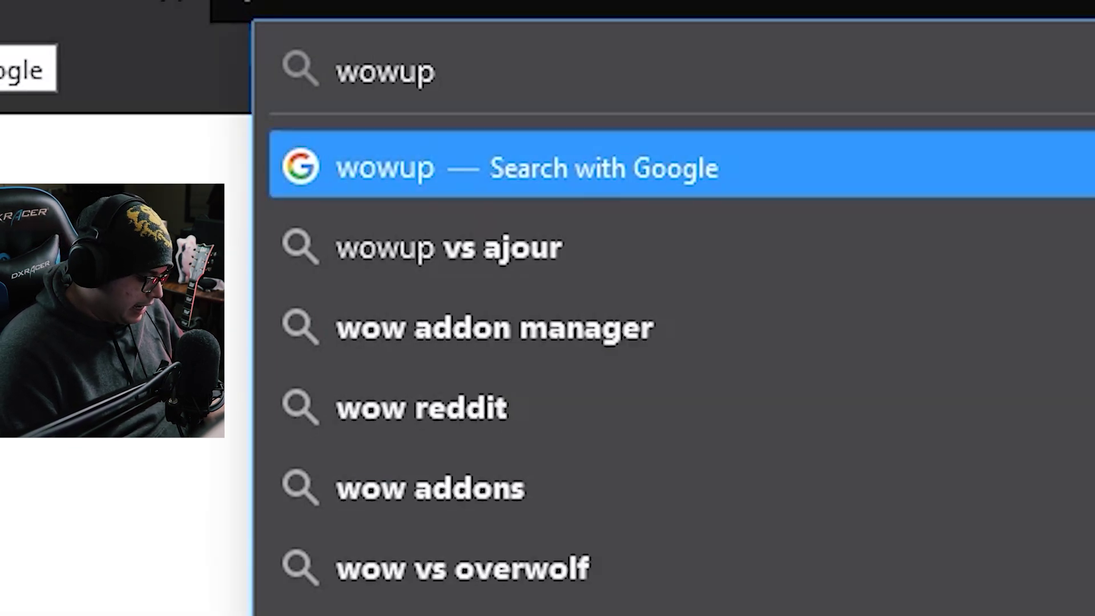
text(.io)
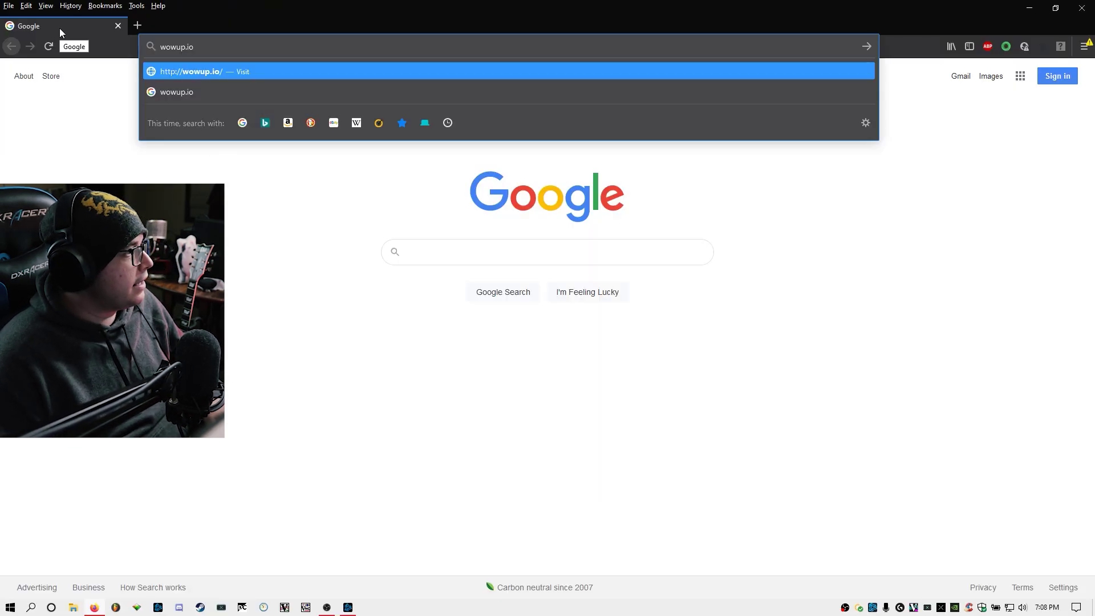
key(Return)
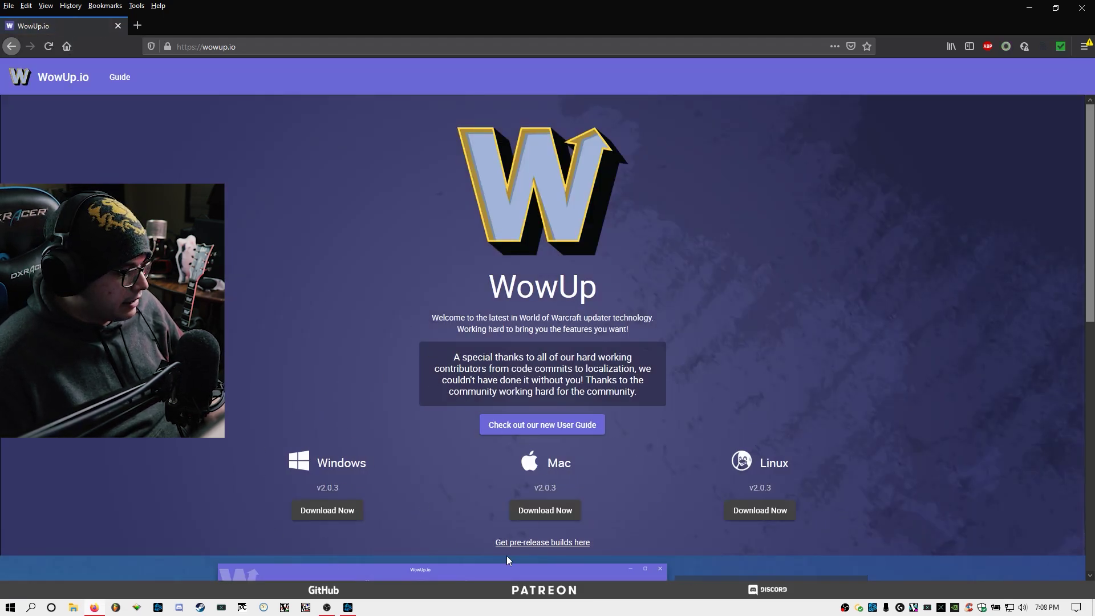
Save the WowUp-Setup-2.0.3.exe Windows installer and show it in its downloads folder.
click(334, 515)
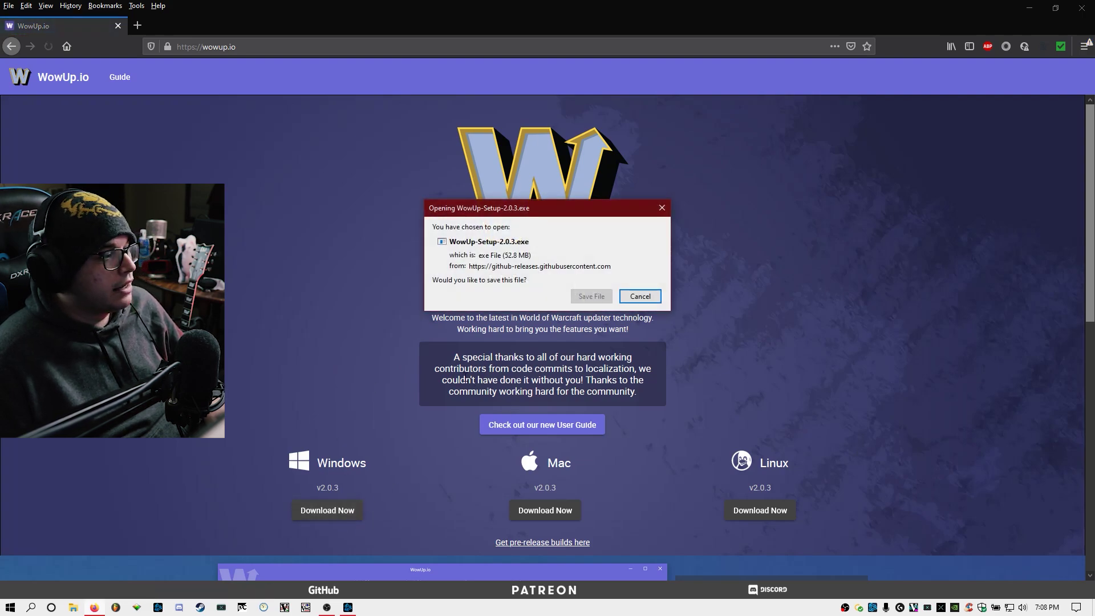
click(594, 302)
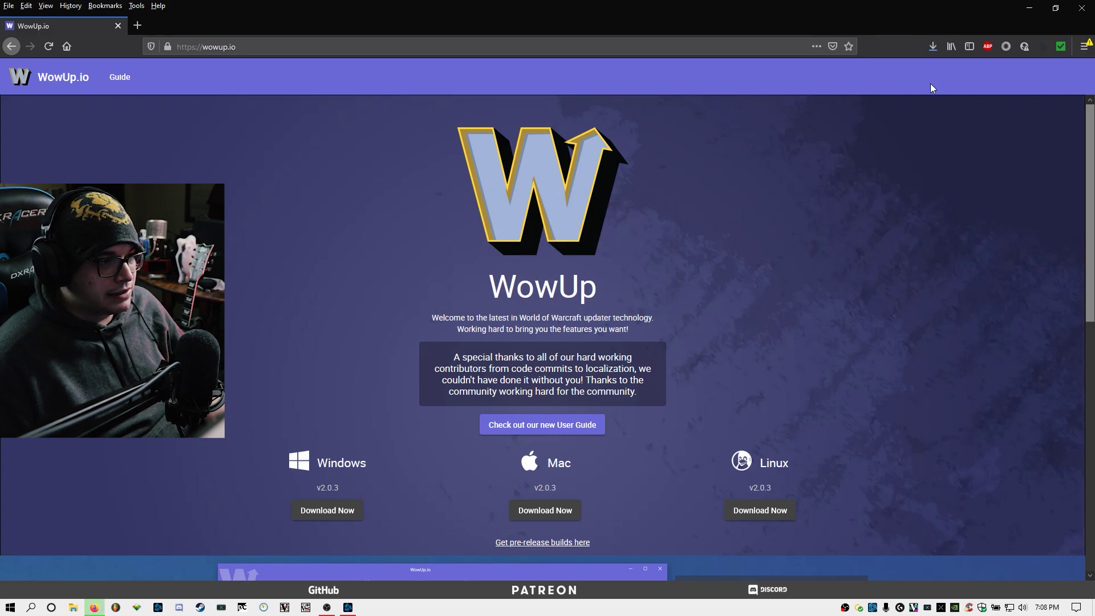
click(932, 47)
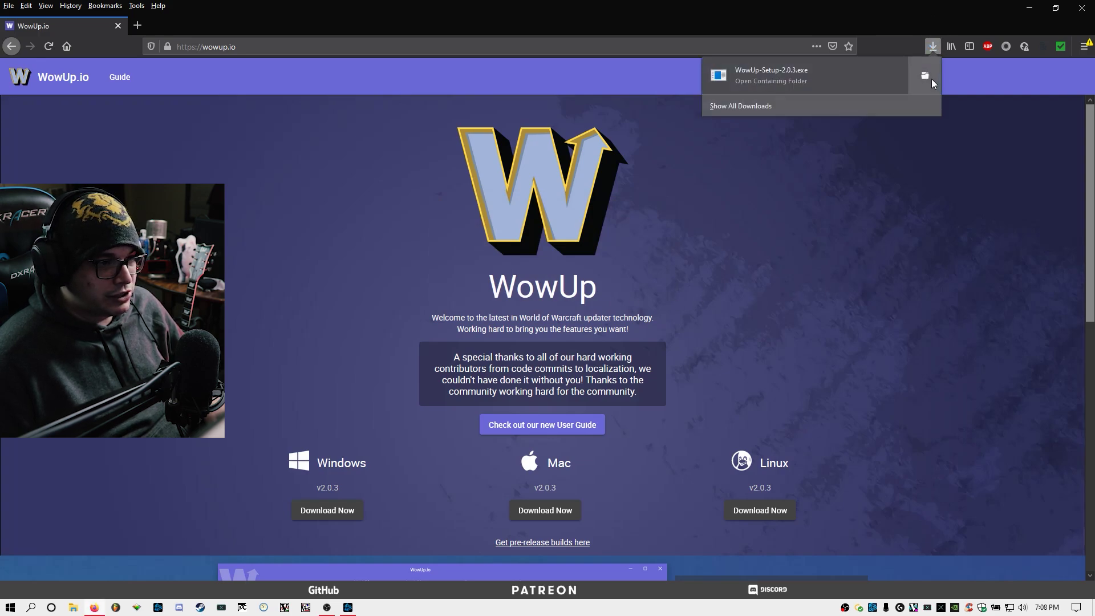
click(932, 80)
click(1082, 8)
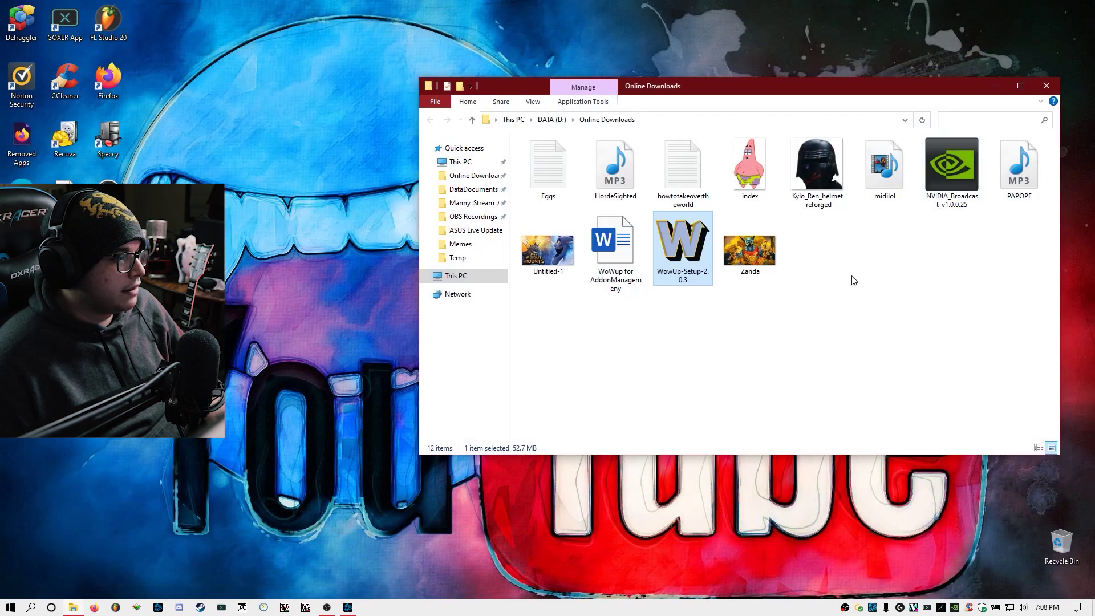
Run WowUp-Setup-2.0.3 from Online Downloads, then launch WowUp from its desktop icon.
double_click(687, 241)
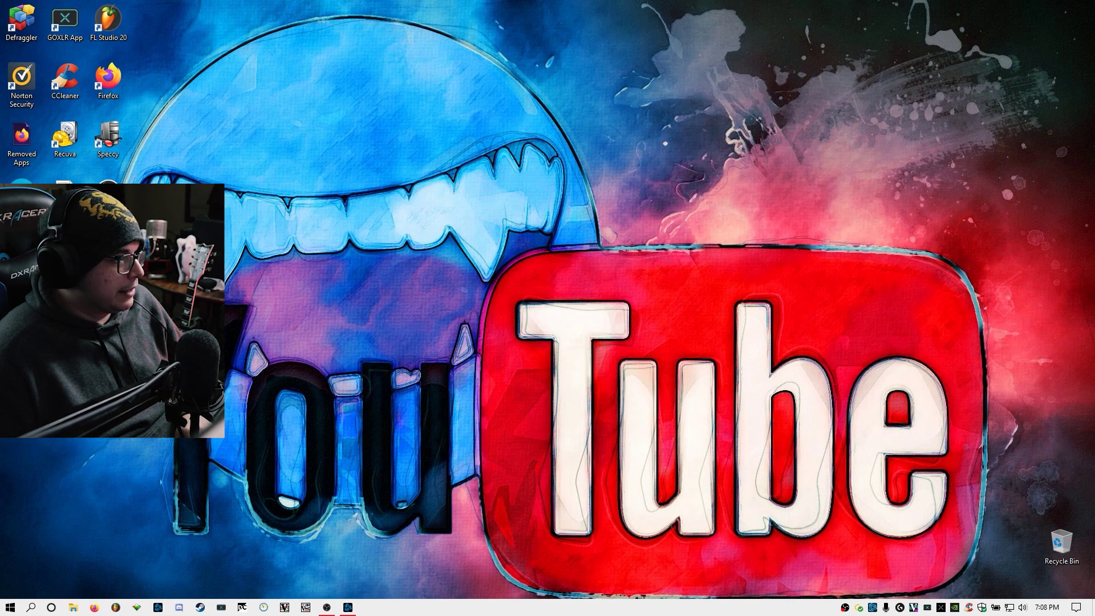
double_click(590, 123)
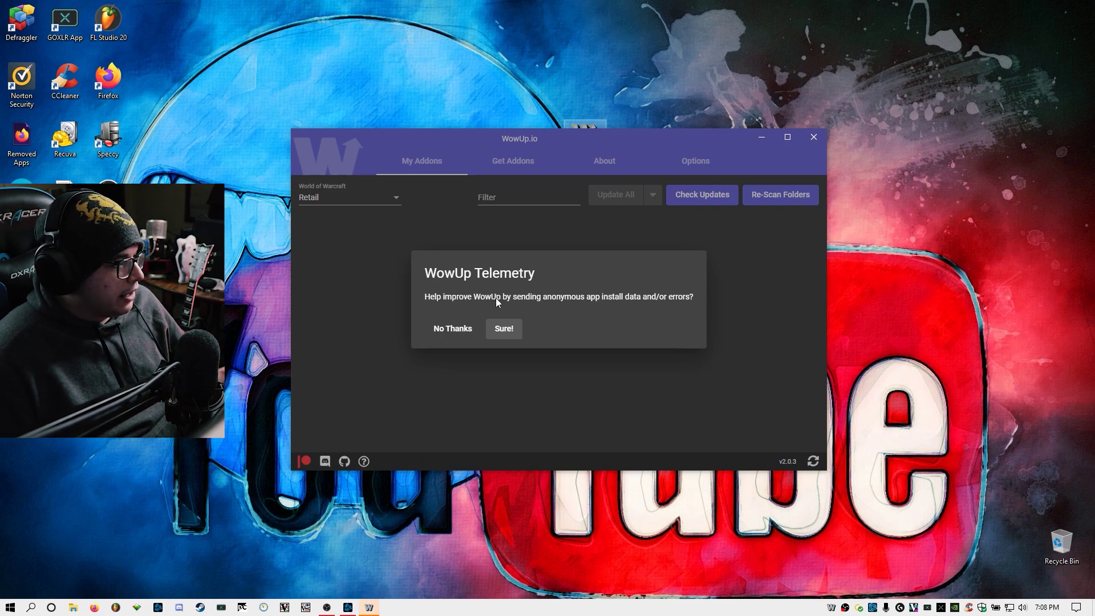
Accept the telemetry prompt with Sure!, then move and enlarge the WowUp window.
click(510, 333)
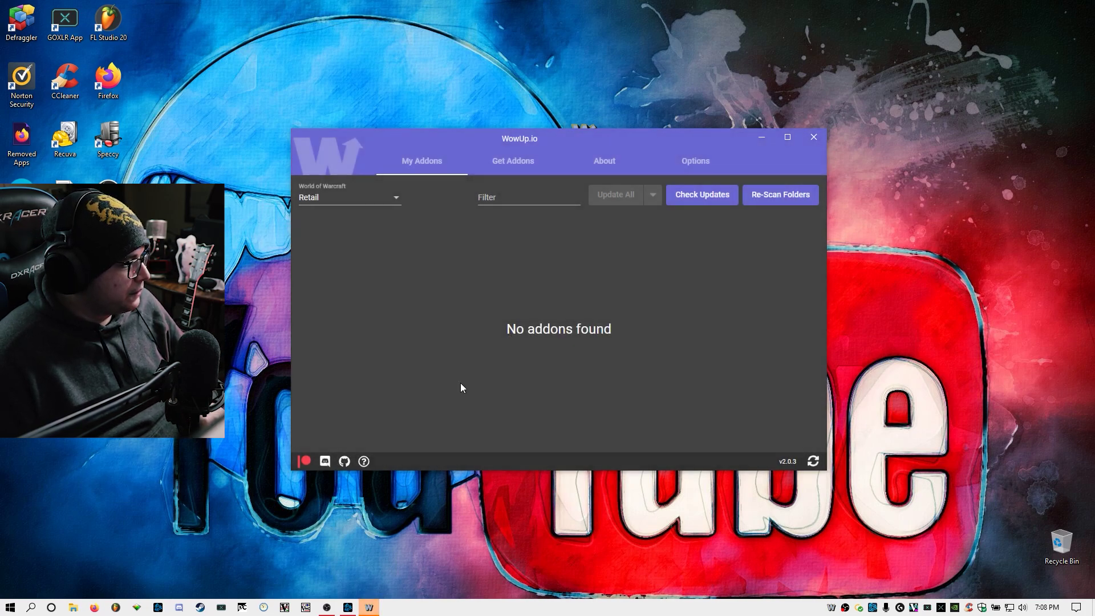
drag(645, 139, 540, 85)
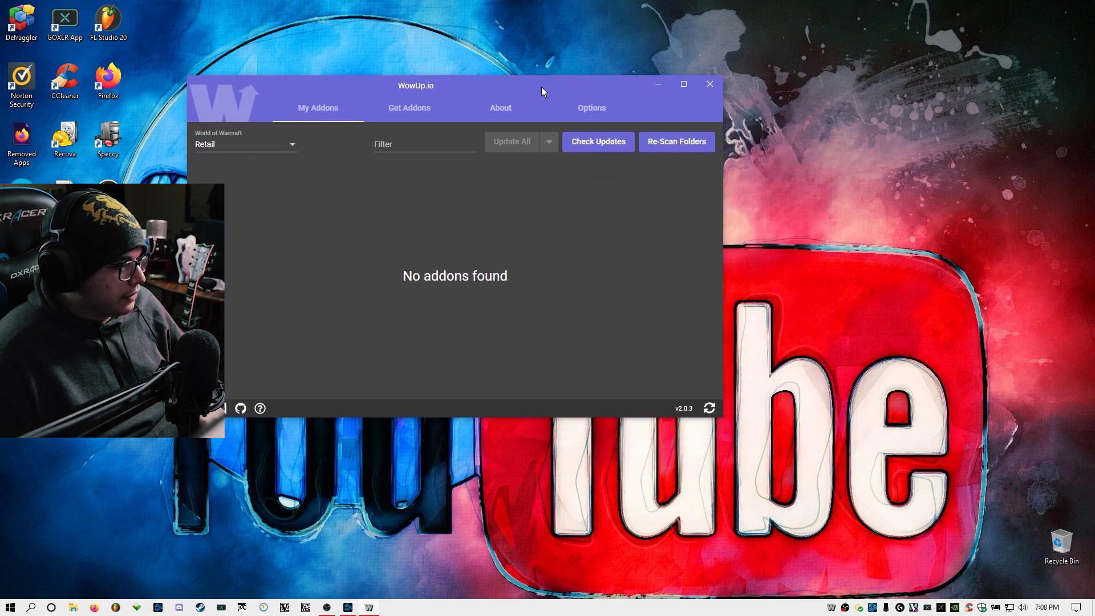
drag(721, 418, 912, 547)
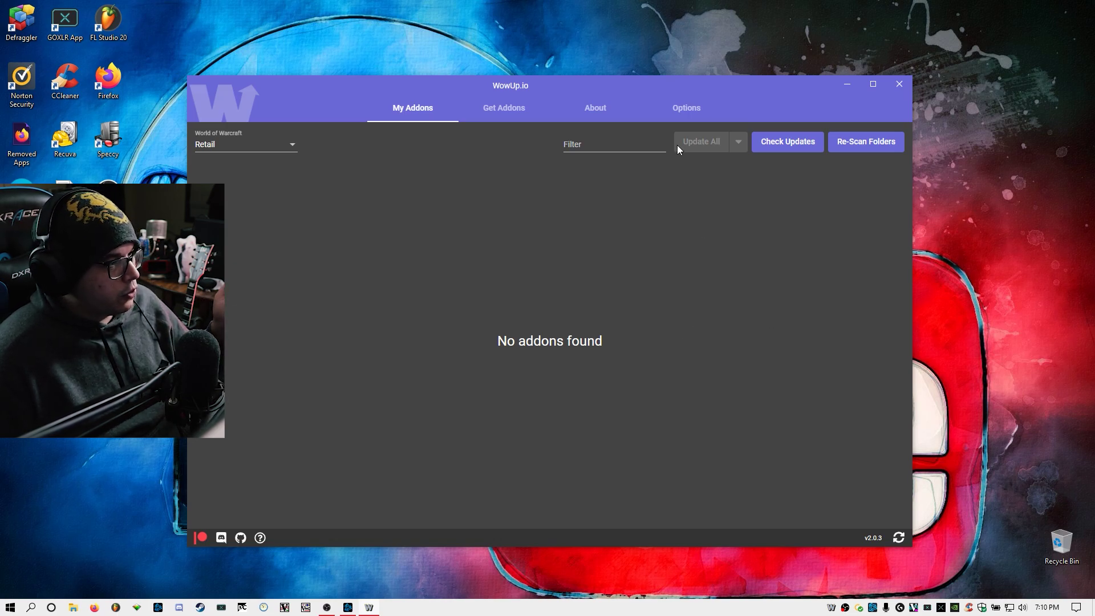
Review the Retail and Classic paths in Options, then browse the 146 Retail addons in Get Addons.
click(689, 110)
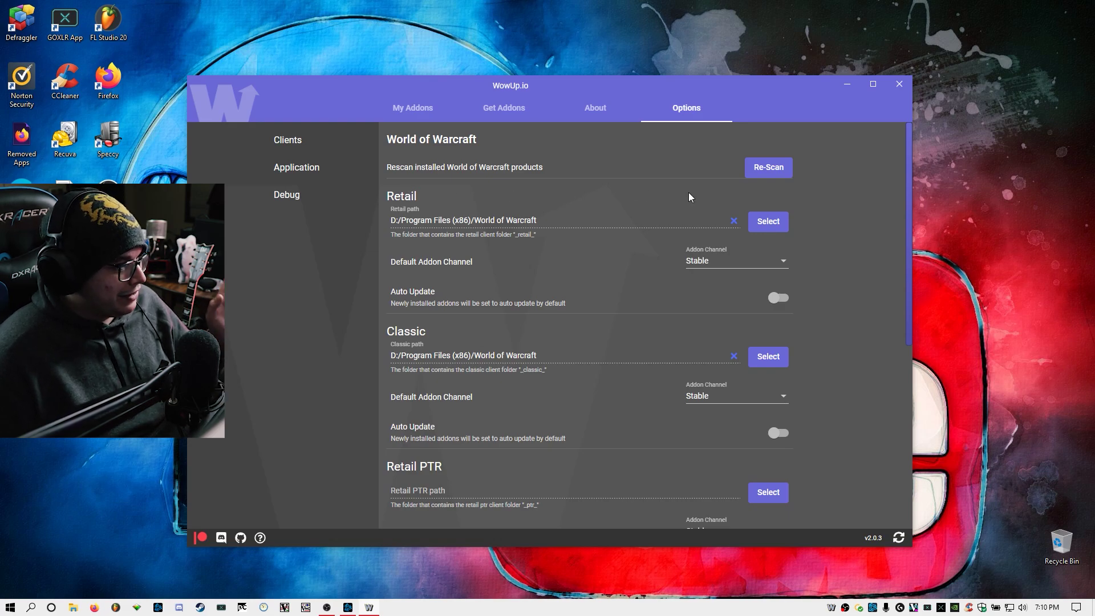
click(510, 117)
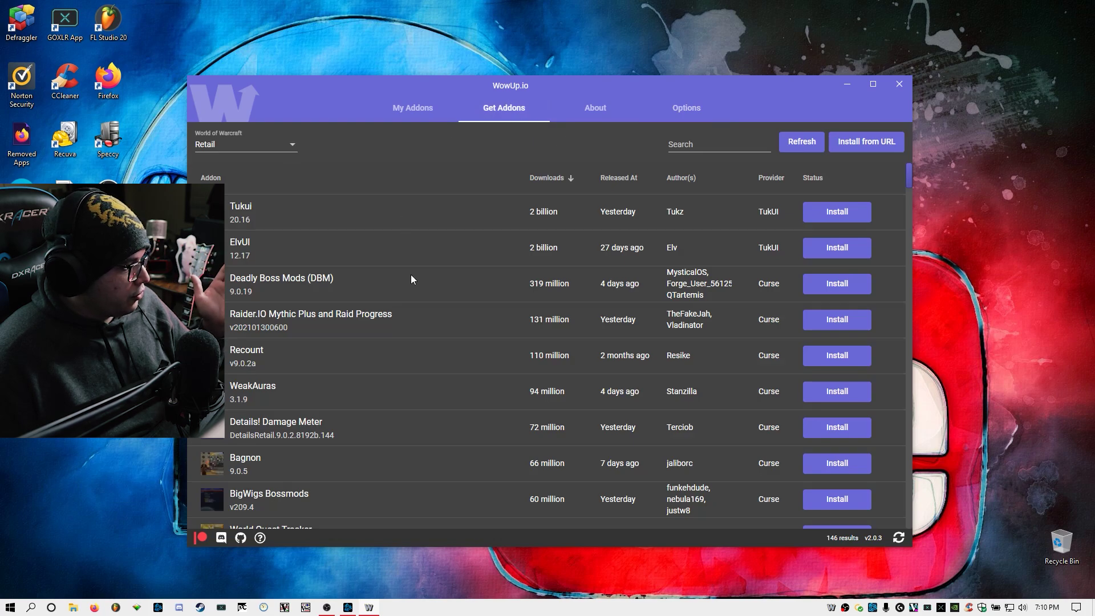
scroll(409, 254, down, 15)
scroll(742, 285, down, 5)
drag(909, 293, 910, 168)
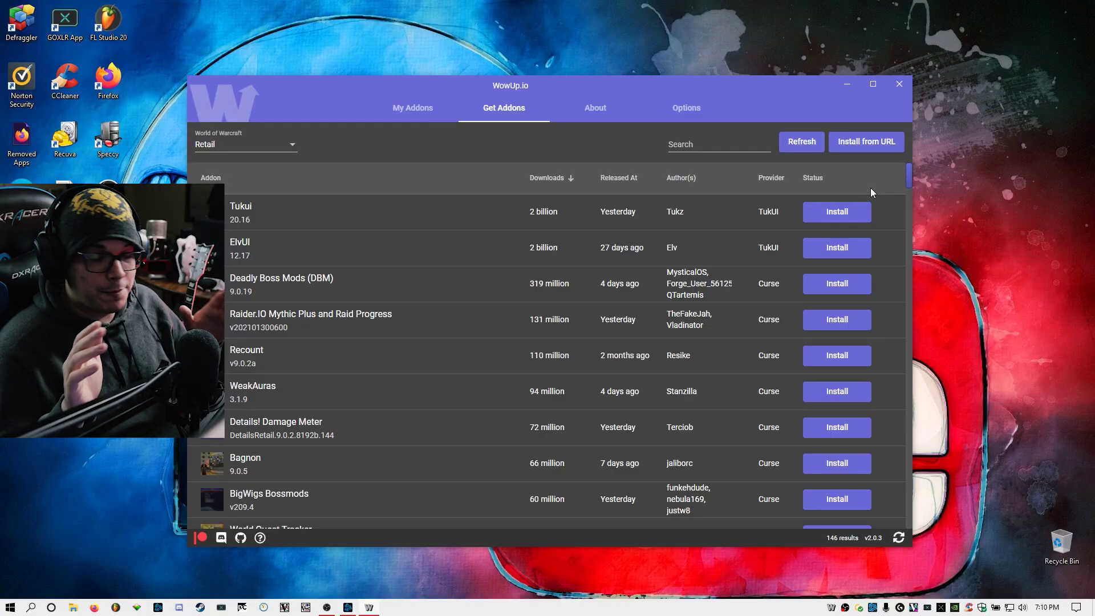
Search the catalogue for ElvUI and install ElvUI 12.17 and ElvUI_BenikUI v4.
click(719, 147)
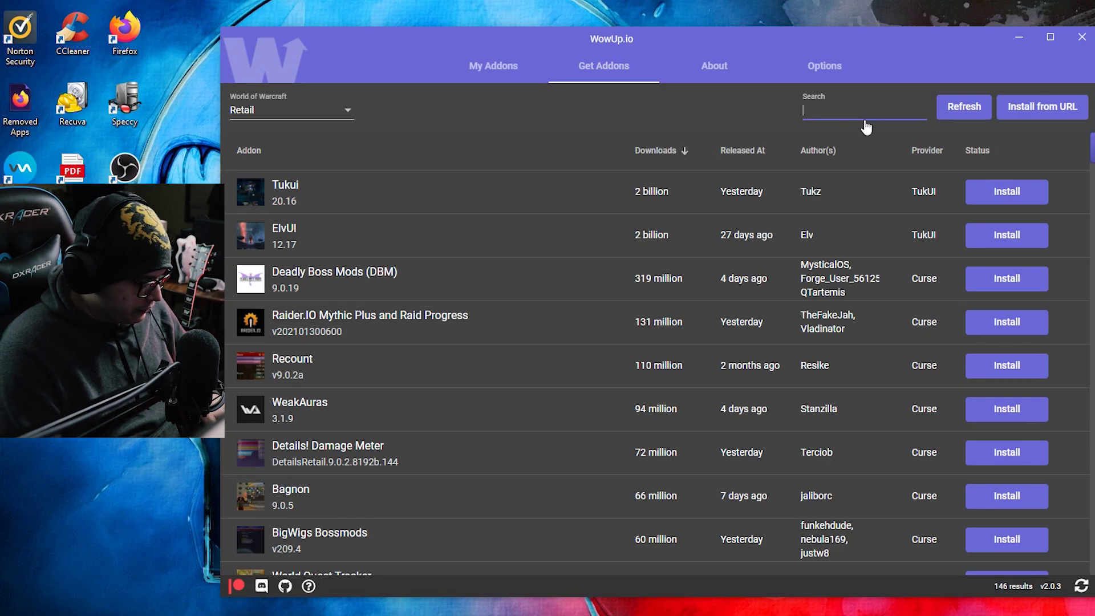
text(Elvui)
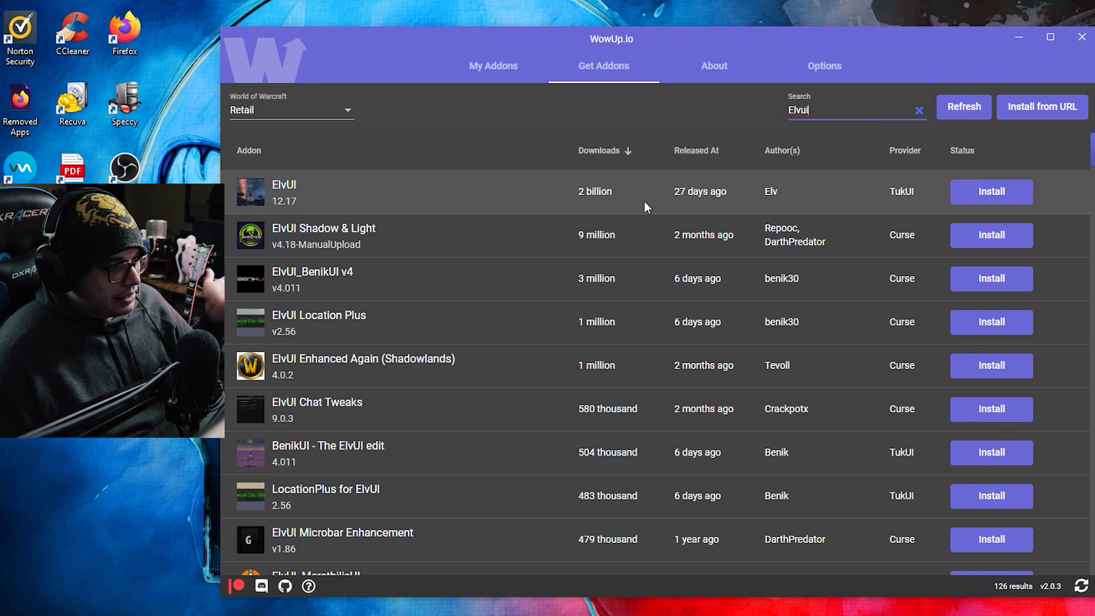
click(960, 197)
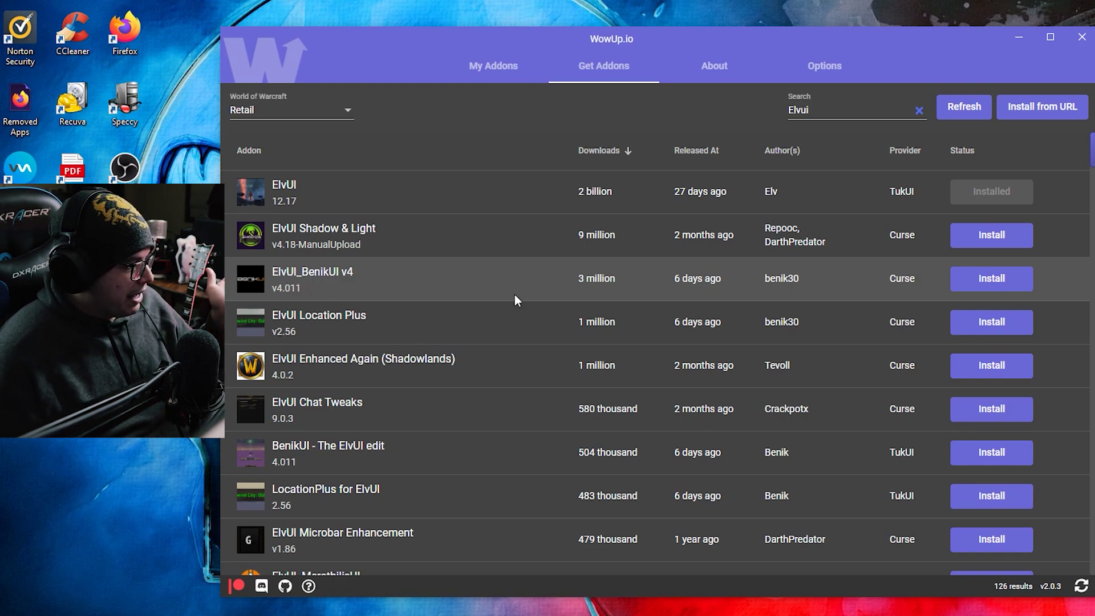
click(986, 285)
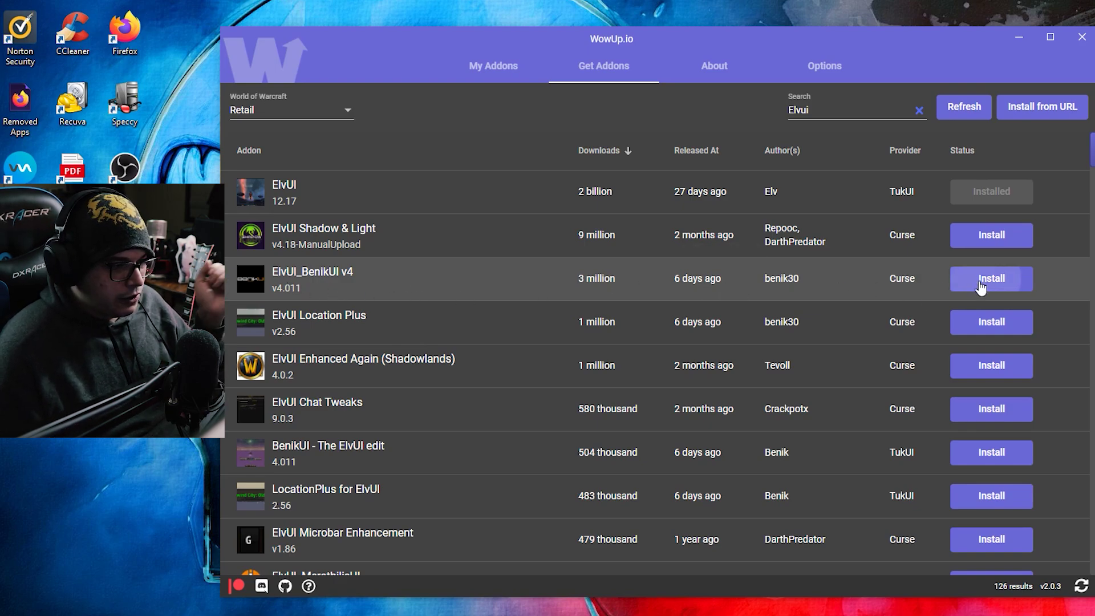
double_click(854, 112)
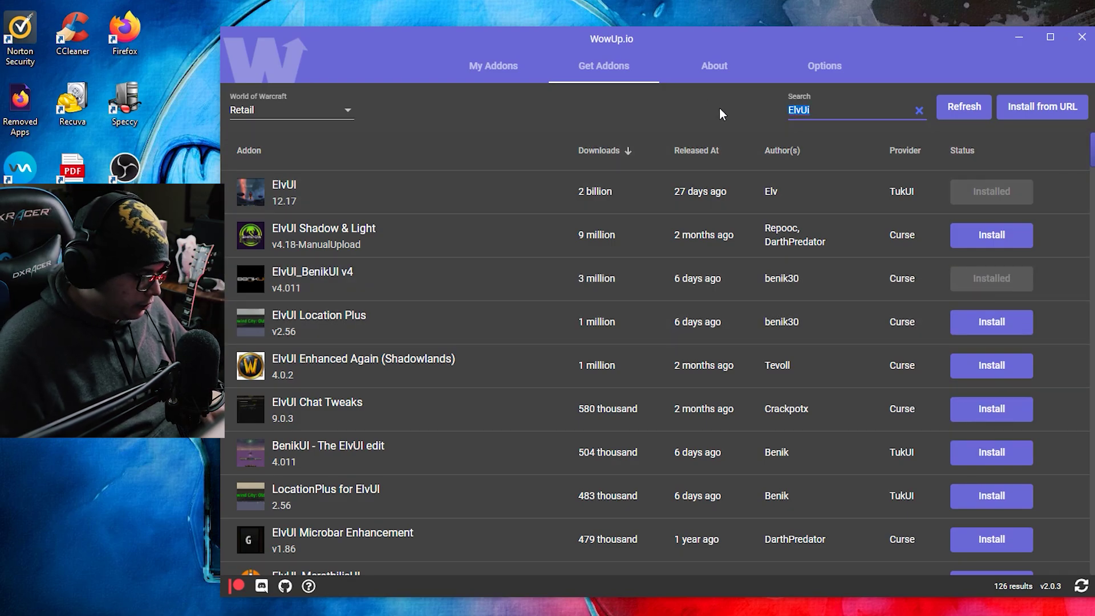
Search for and install WeakAuras and HidingBar v9.0.18, then clear the search box.
text(WeakAuras)
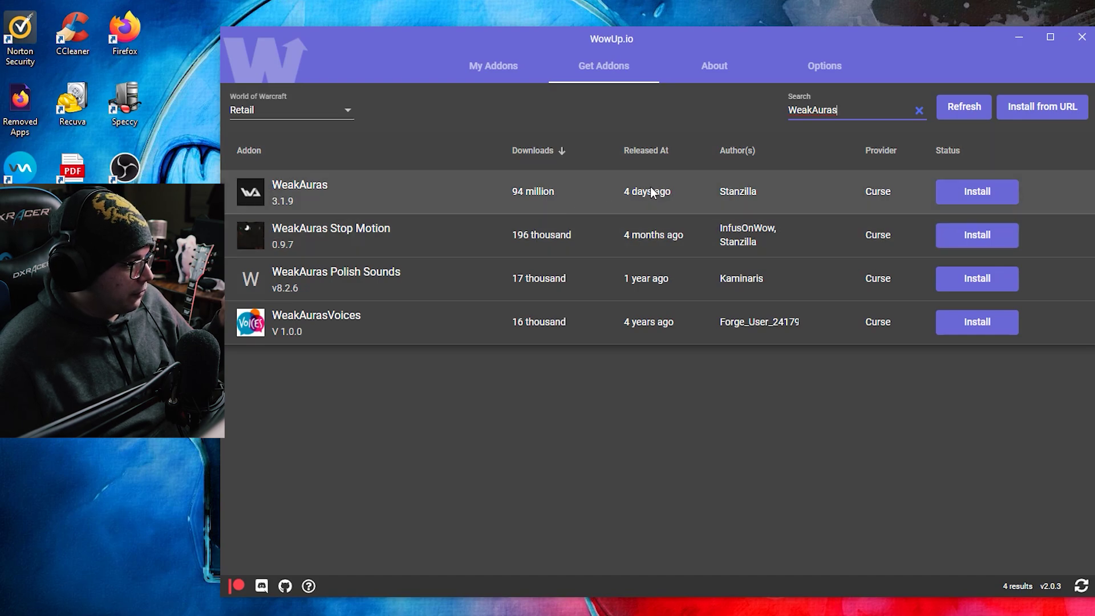
click(964, 192)
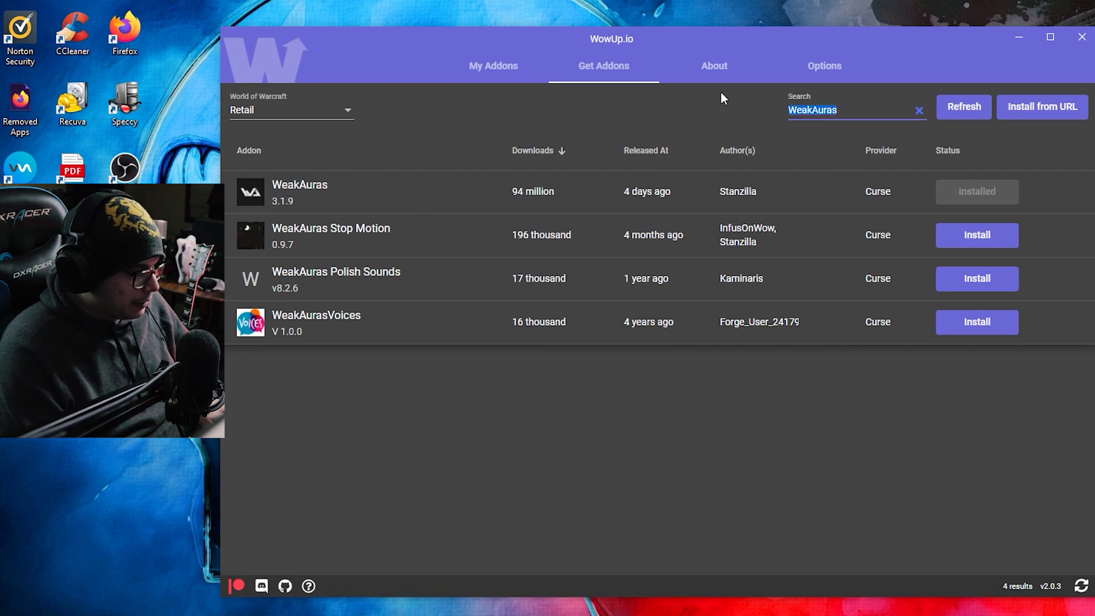
text(HidingBar)
key(Return)
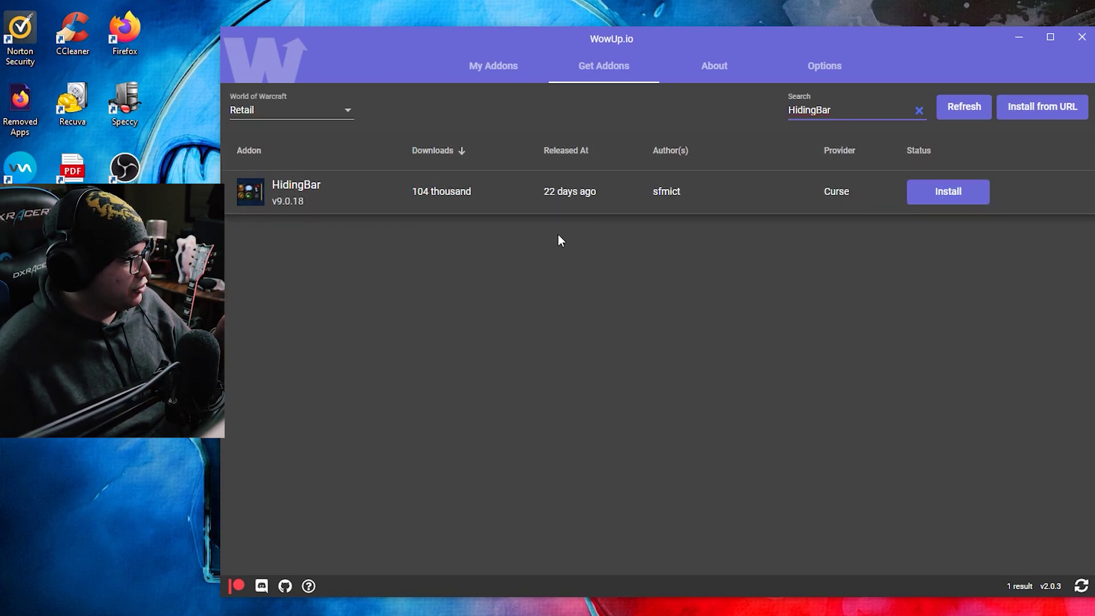
click(945, 204)
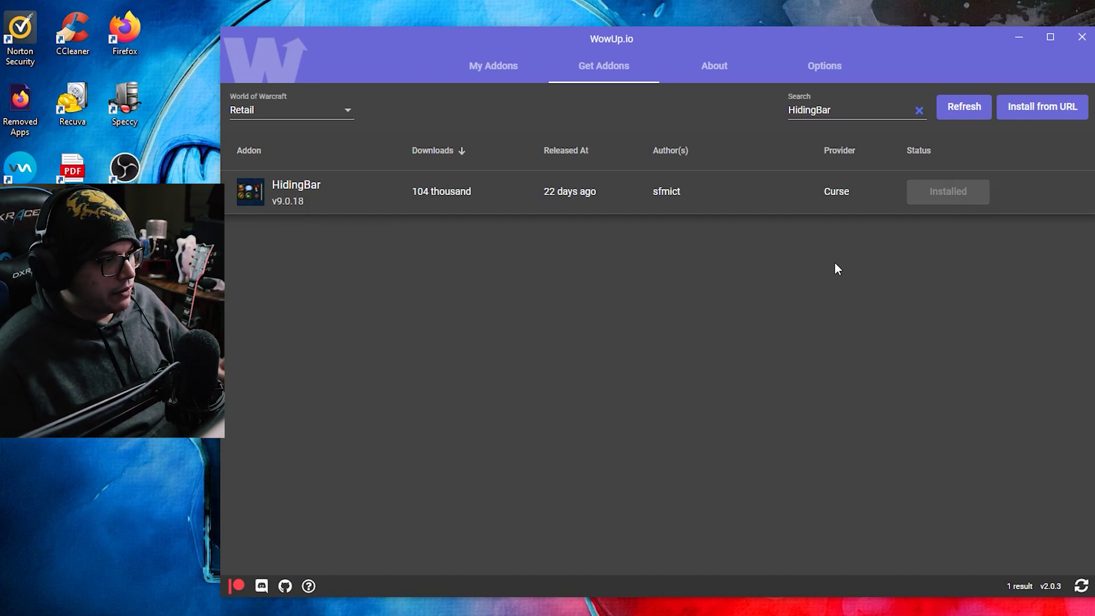
click(919, 111)
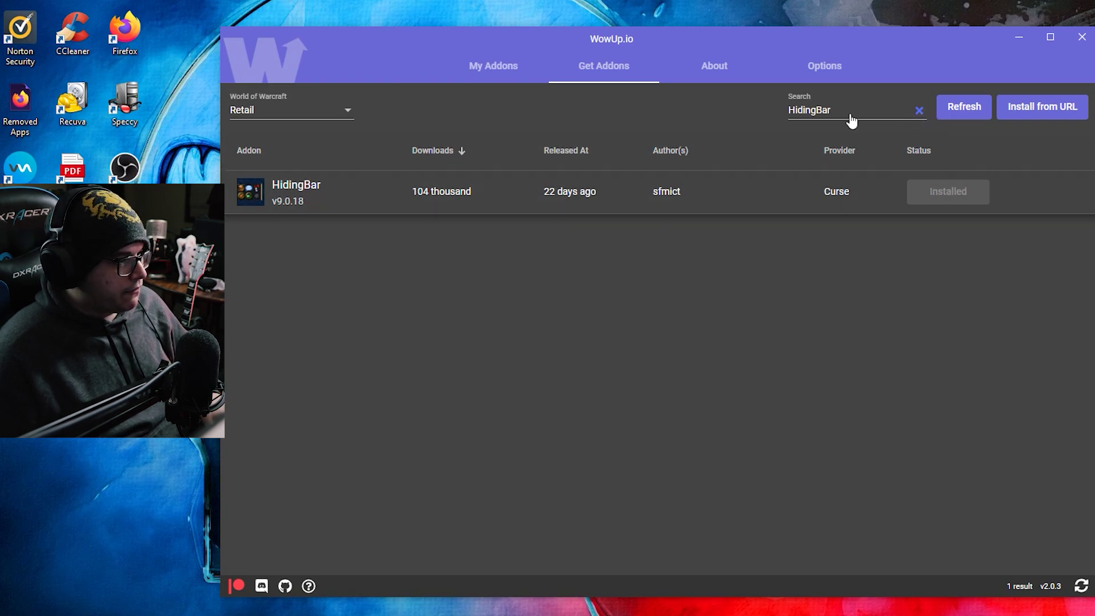
Search 'Detail', install Details! Damage Meter, and view the five installed addons in My Addons.
text(D)
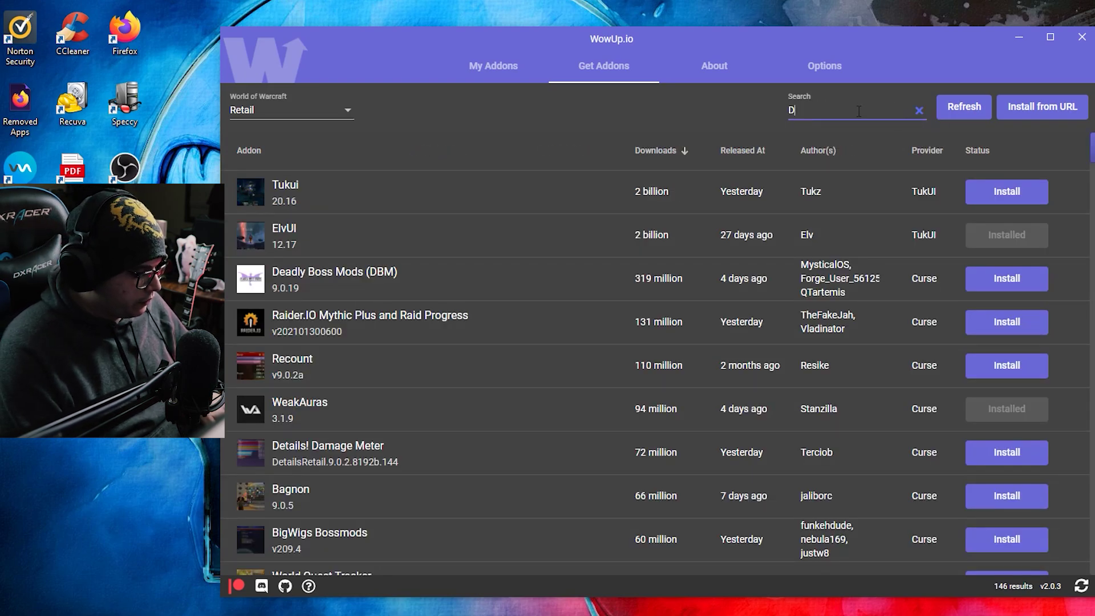
text(etail)
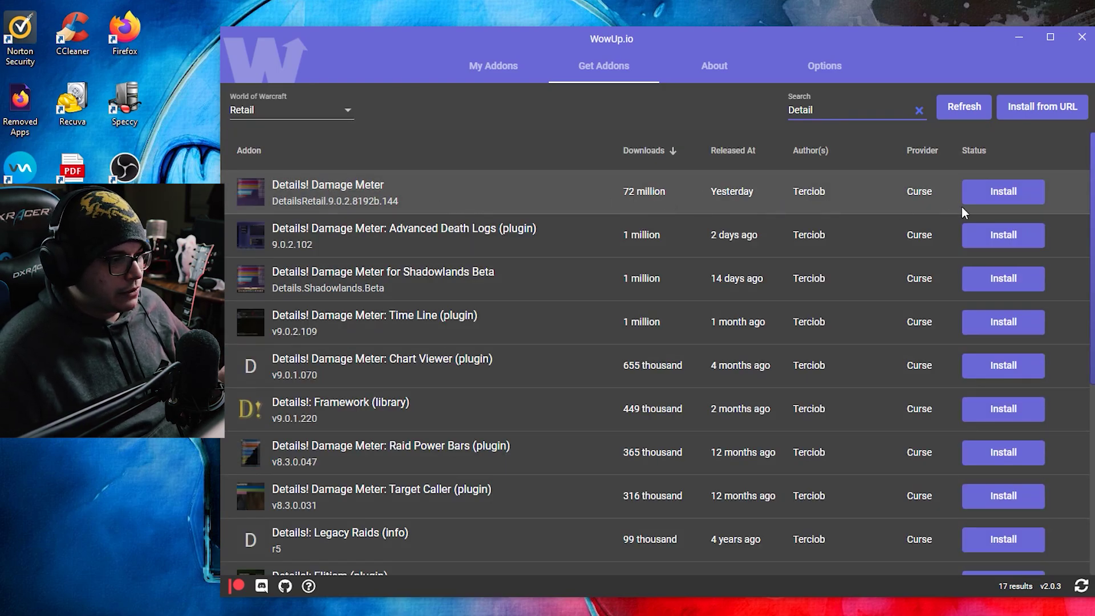
click(990, 200)
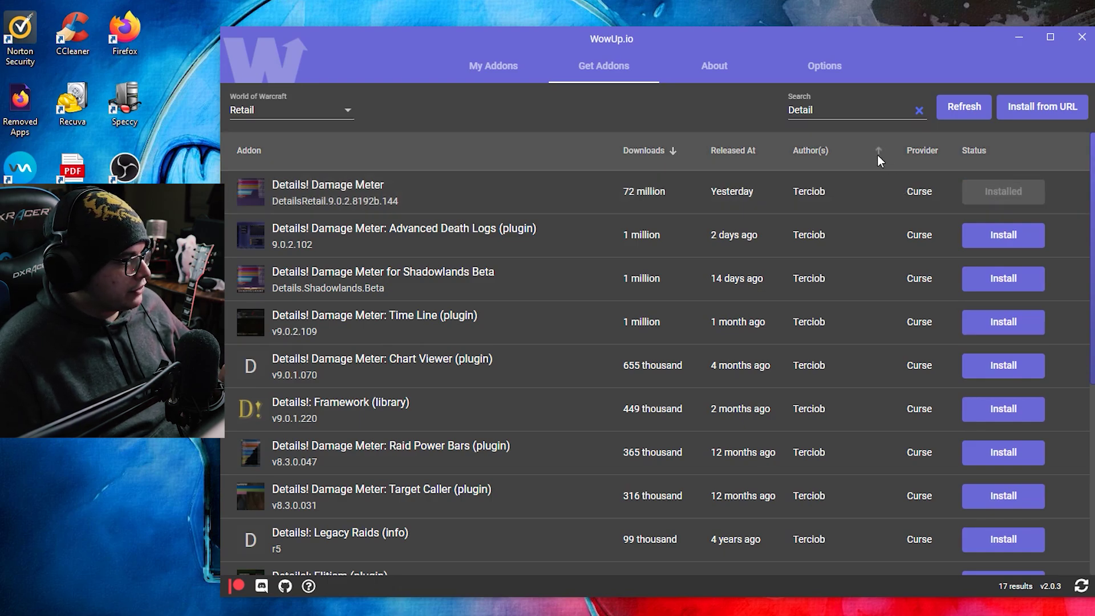
click(500, 72)
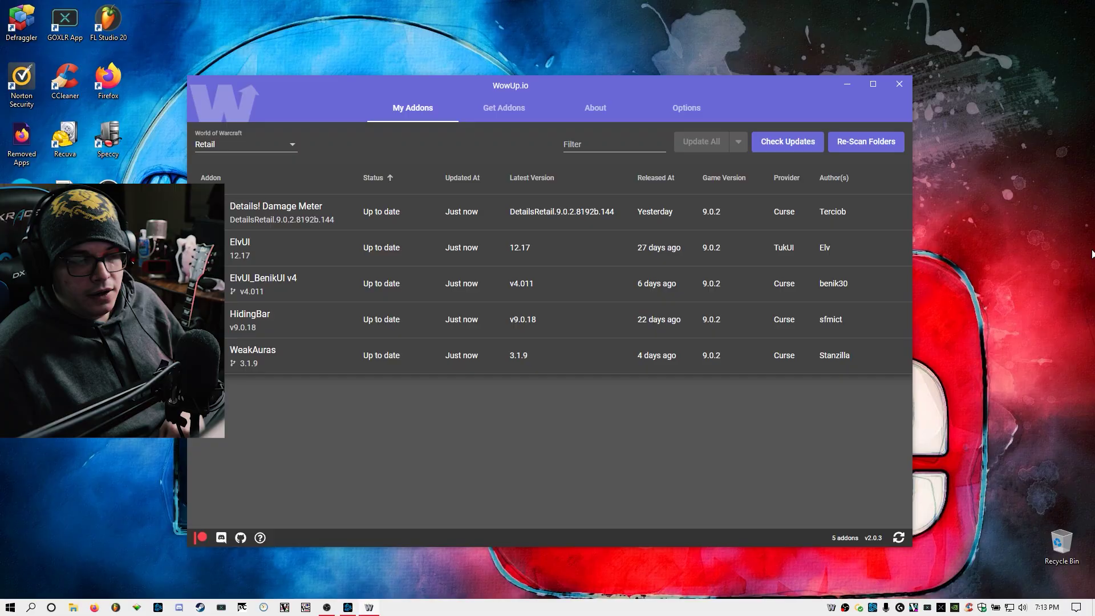
Close WowUp and reach World of Warcraft's character selection on Wyrmrest Accord.
click(899, 86)
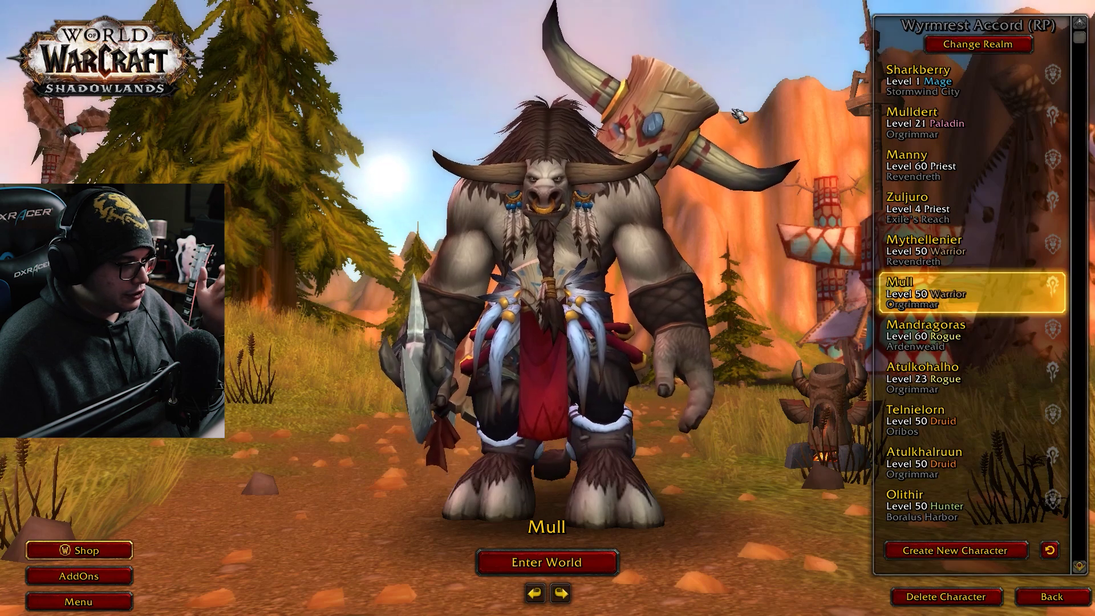
scroll(961, 399, down, 4)
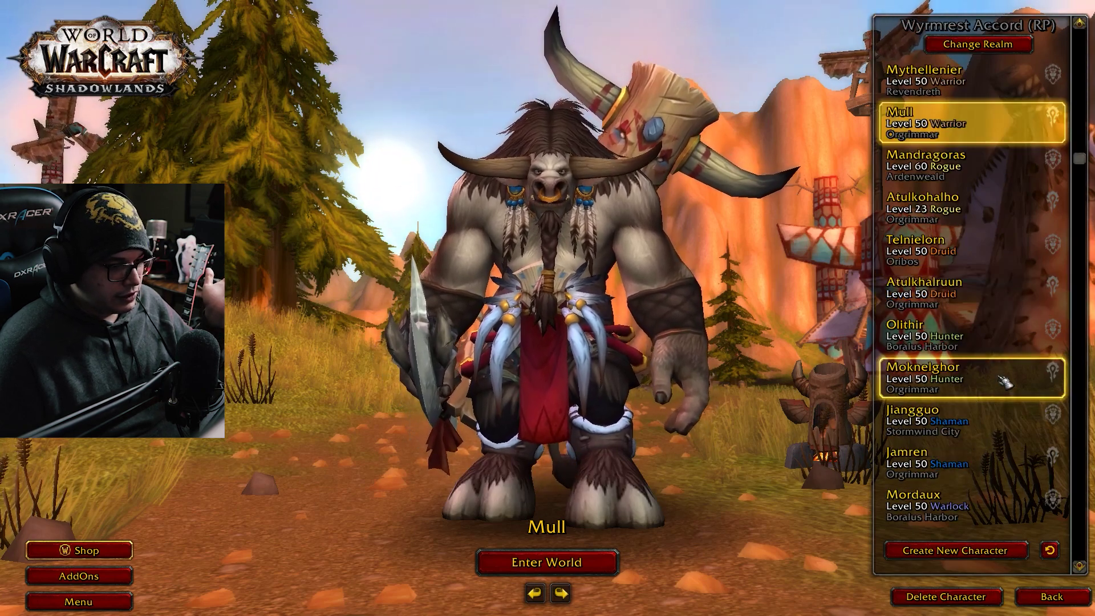
Enter the world with the level 60 Priest, arriving in Revendreth Sinfall.
scroll(1004, 383, up, 4)
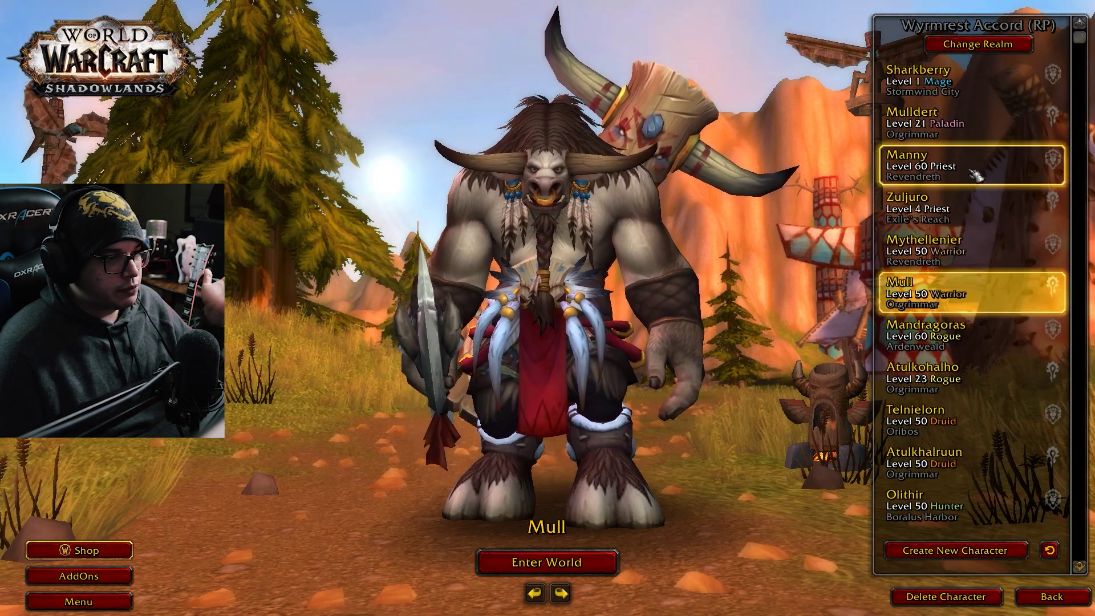
click(975, 174)
double_click(975, 174)
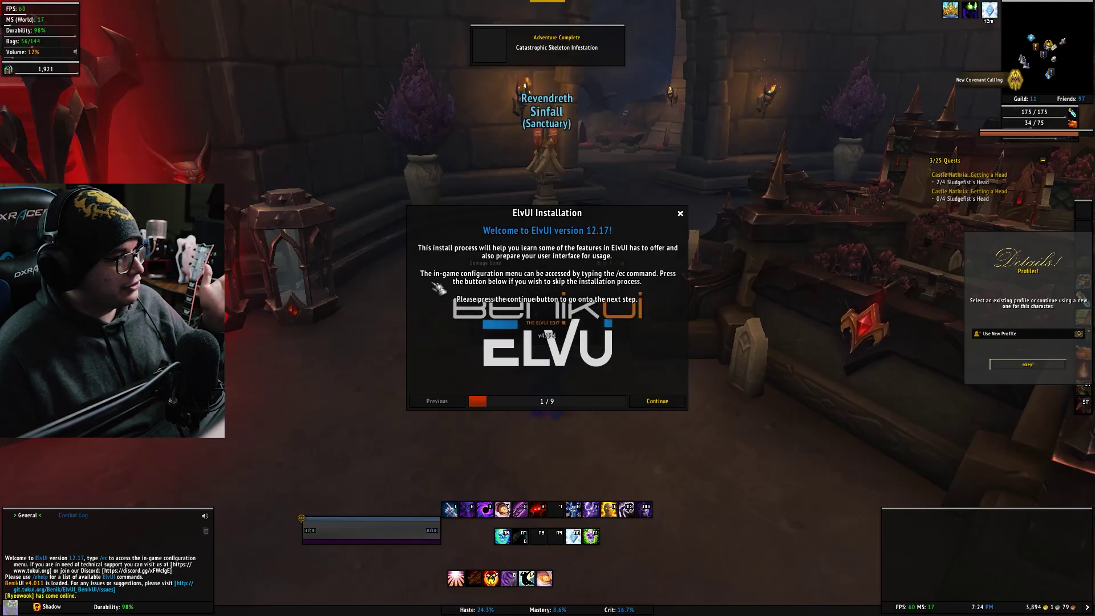
Advance the ElvUI installer through CVars, profile, theme, UI scale, layout and auras to step 9/9.
drag(675, 311, 874, 320)
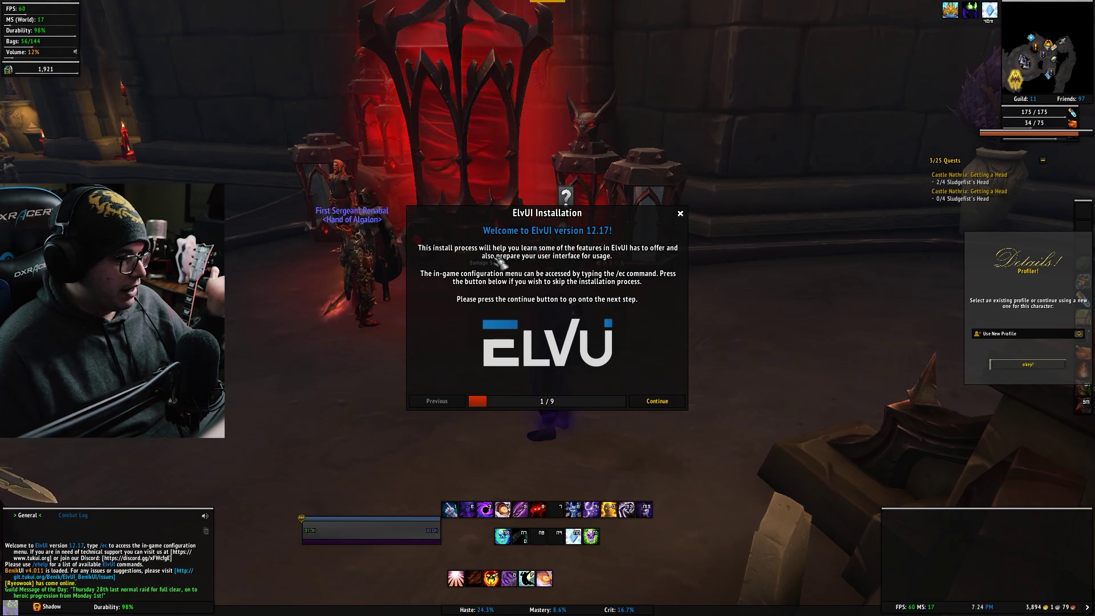
click(657, 402)
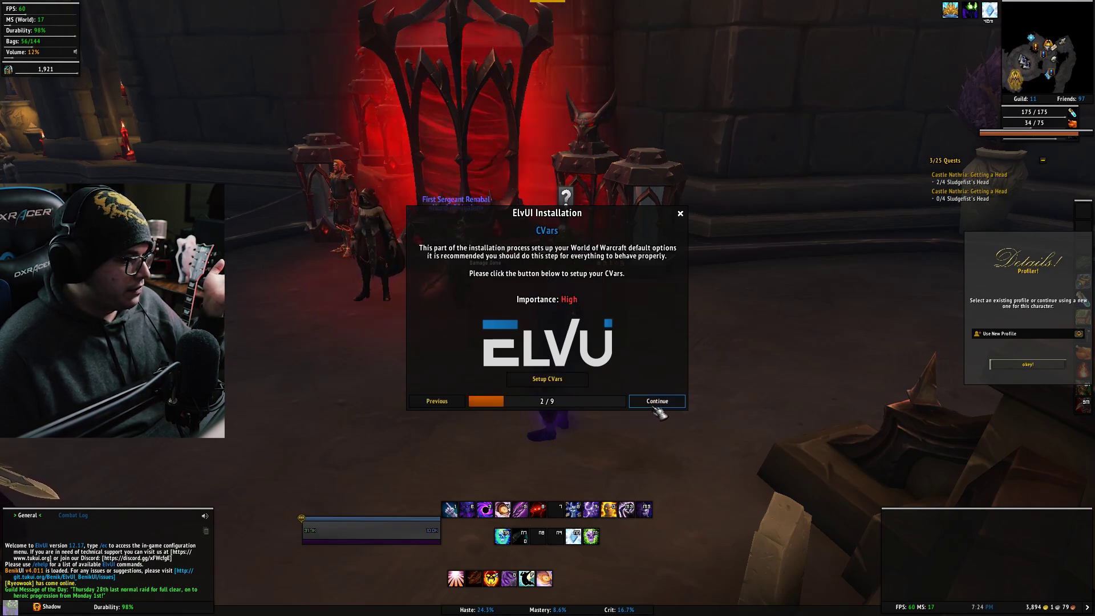
click(657, 401)
click(657, 401)
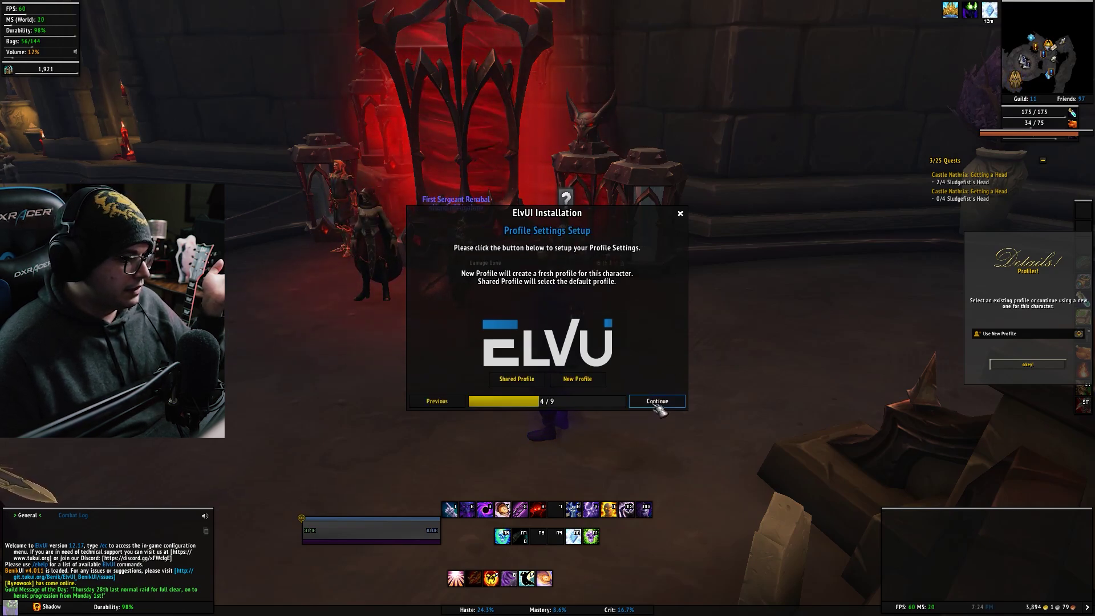
click(657, 402)
click(658, 402)
click(657, 401)
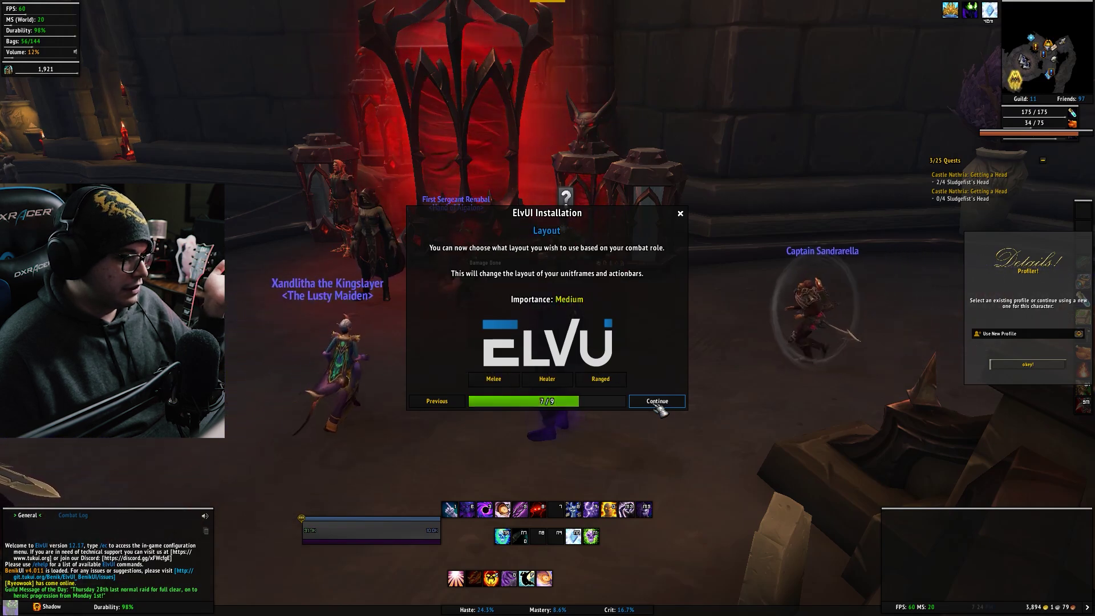
click(657, 402)
click(657, 402)
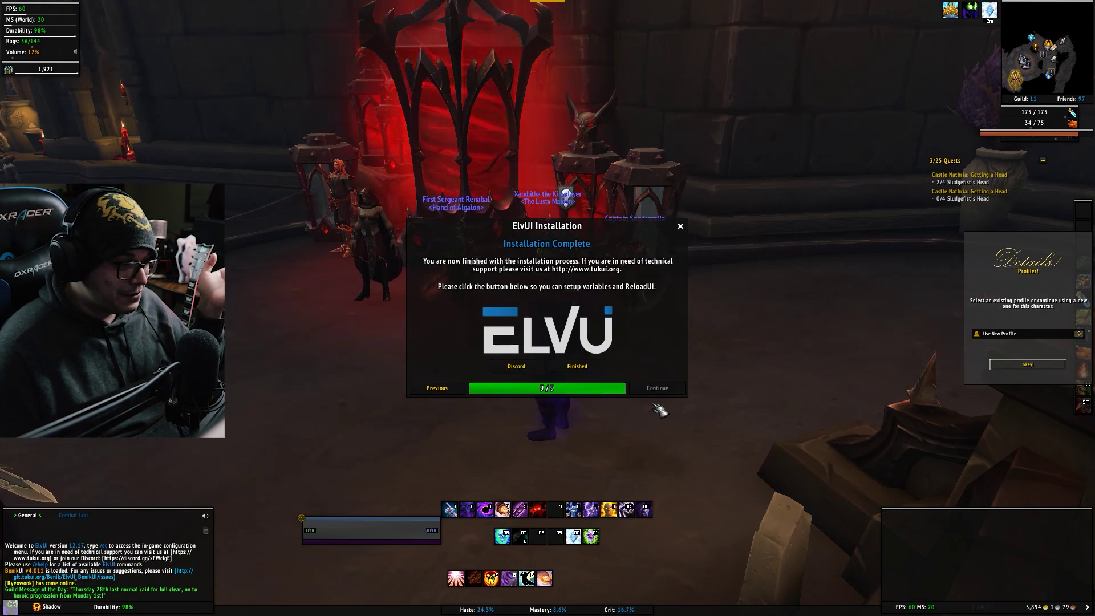